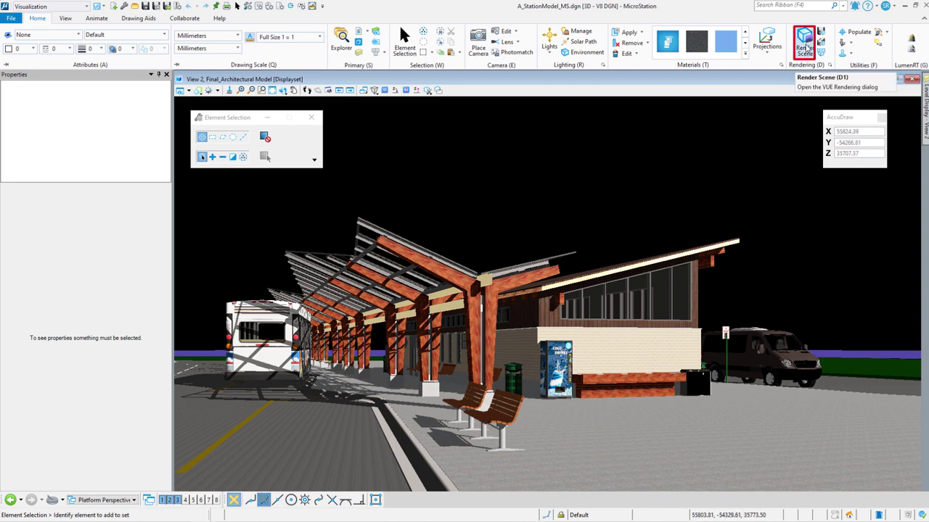
Render the bus station at 1280 x 679 with Exterior Good, then check the Fast Preview render mode
{"action": "left_click", "coordinate": [806, 42]}
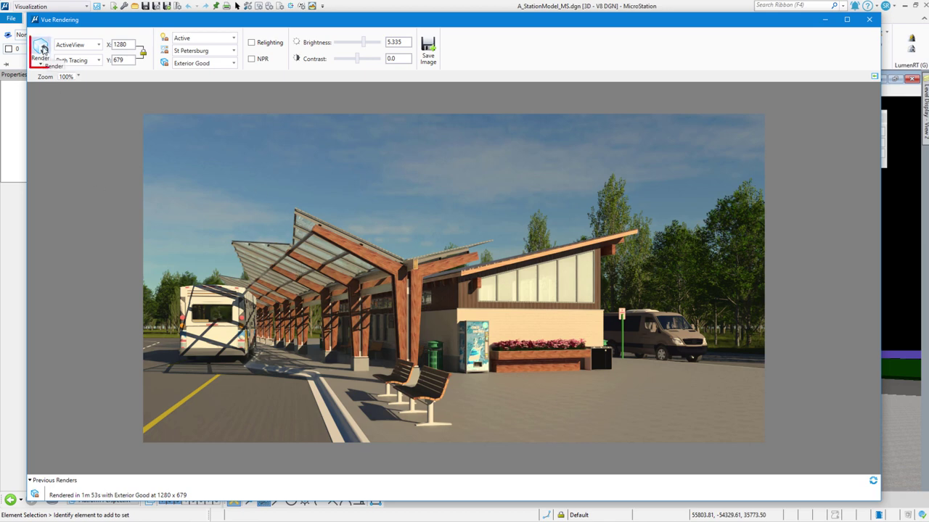
{"action": "left_click", "coordinate": [42, 55]}
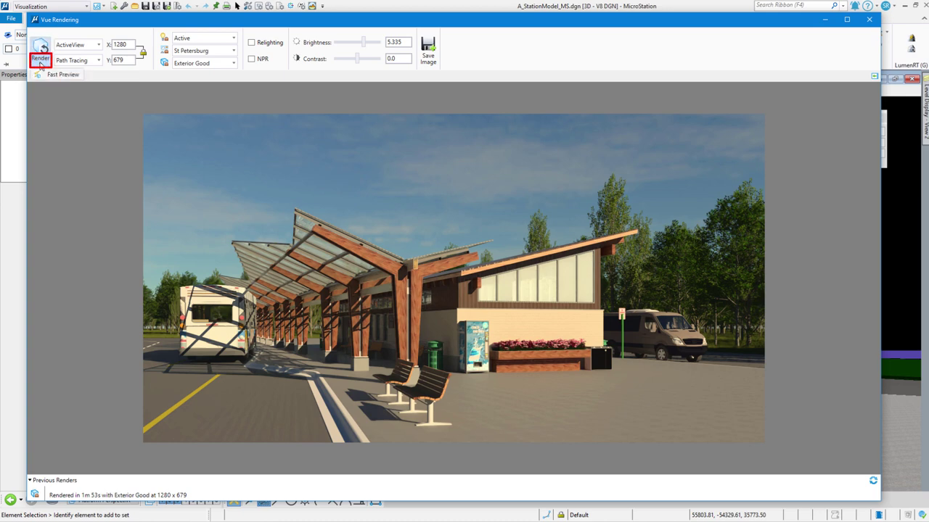
{"action": "left_click", "coordinate": [40, 64]}
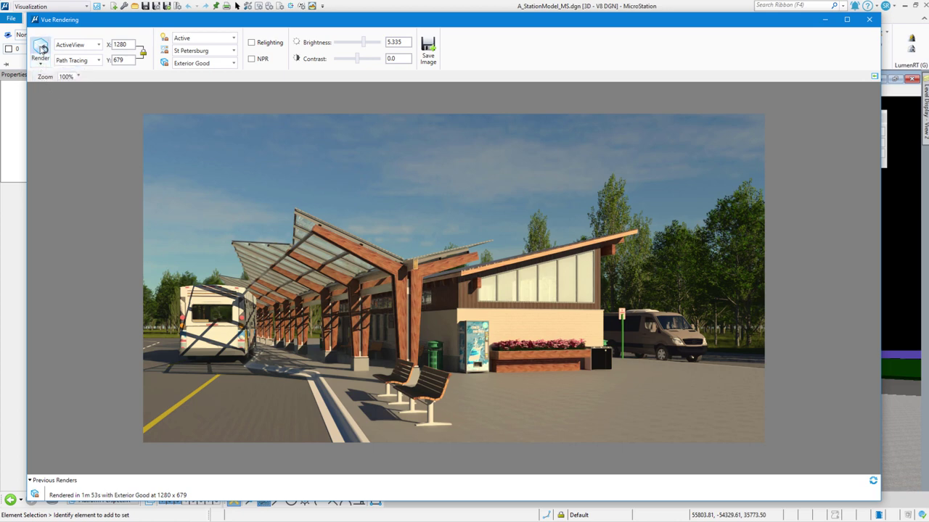
{"action": "left_click", "coordinate": [99, 46]}
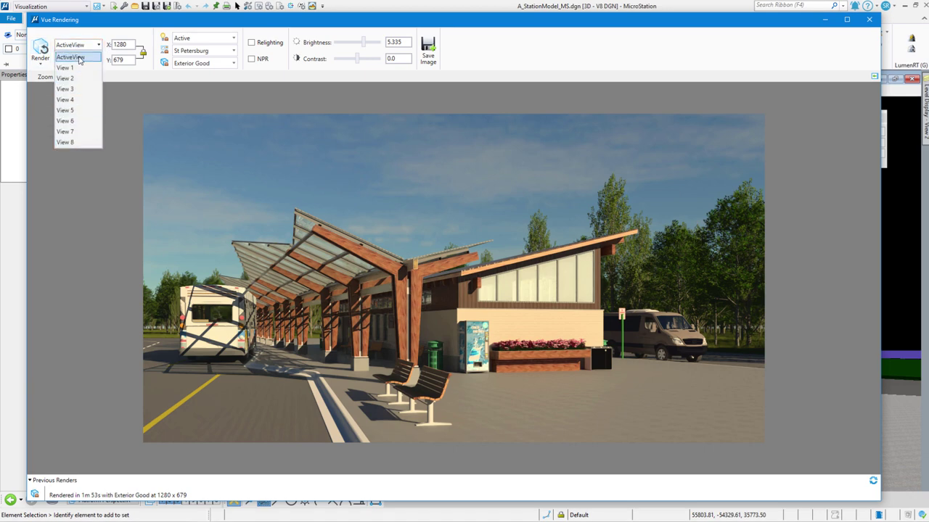
{"action": "left_click", "coordinate": [80, 58]}
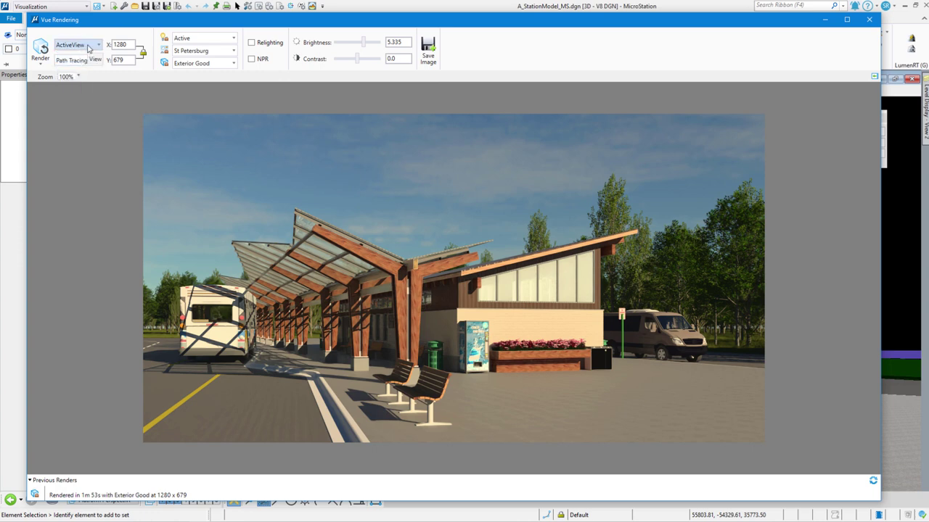
{"action": "left_click", "coordinate": [98, 46]}
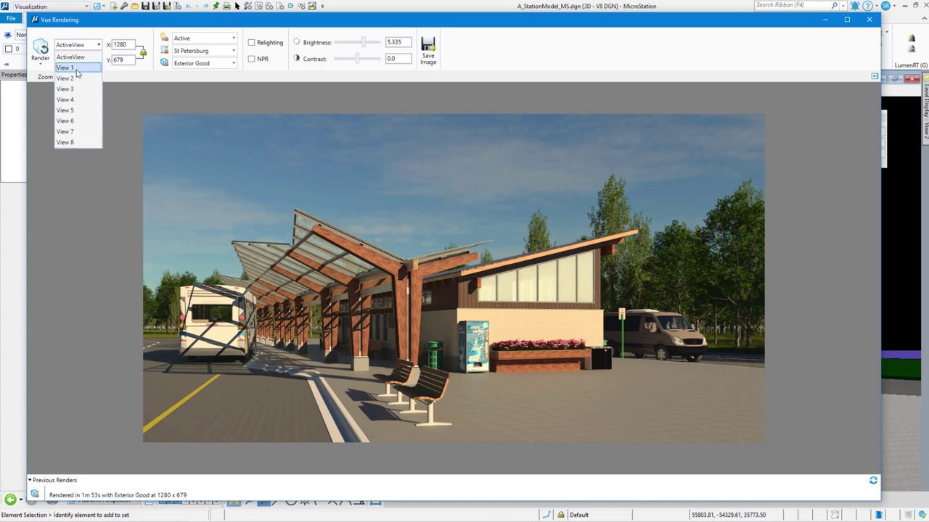
{"action": "left_click", "coordinate": [79, 58]}
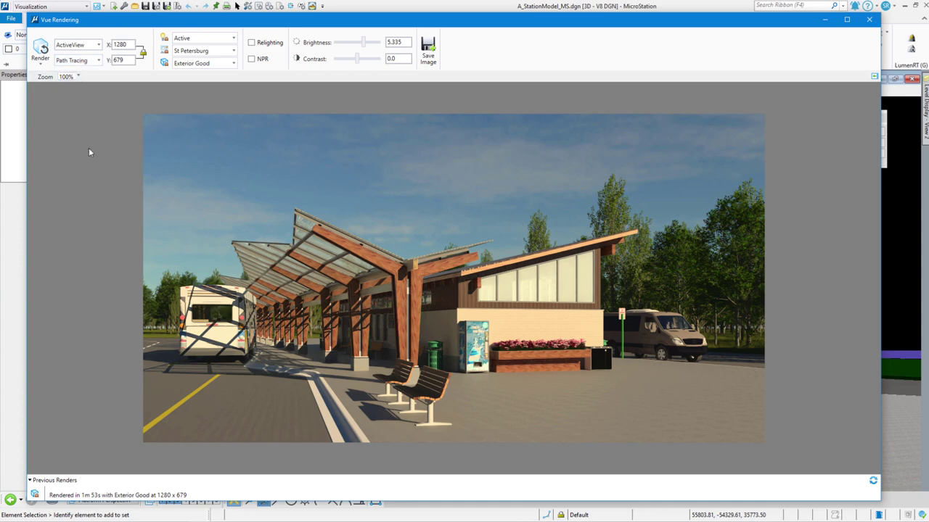
{"action": "left_click", "coordinate": [99, 62]}
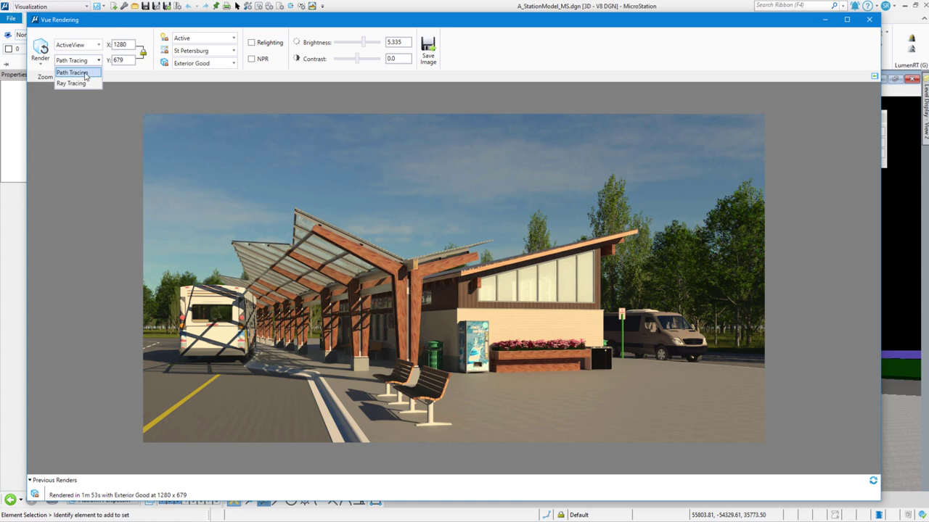
{"action": "left_click", "coordinate": [134, 79]}
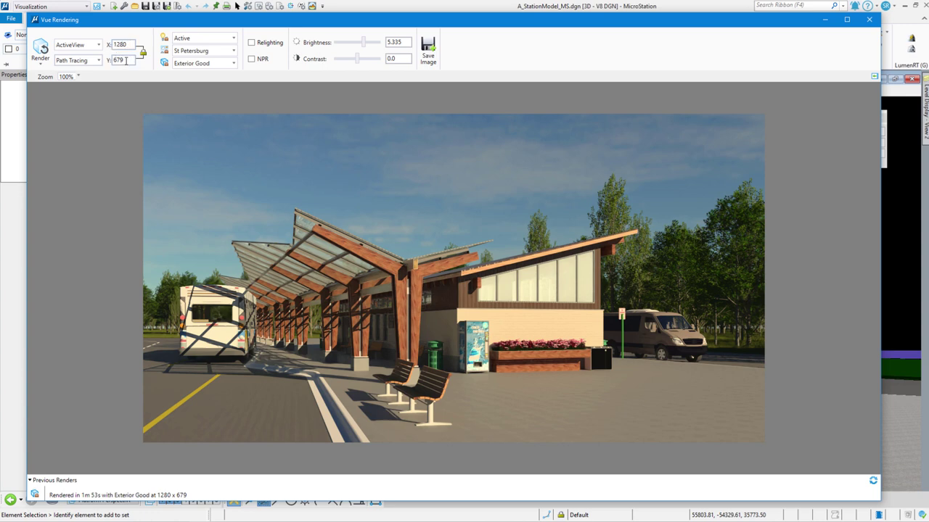
Review the light setup presets, keep Active, and bring up the Light Manager's Evening, Afternoon, Morning, Night and MidMorning setups
{"action": "left_click", "coordinate": [182, 41]}
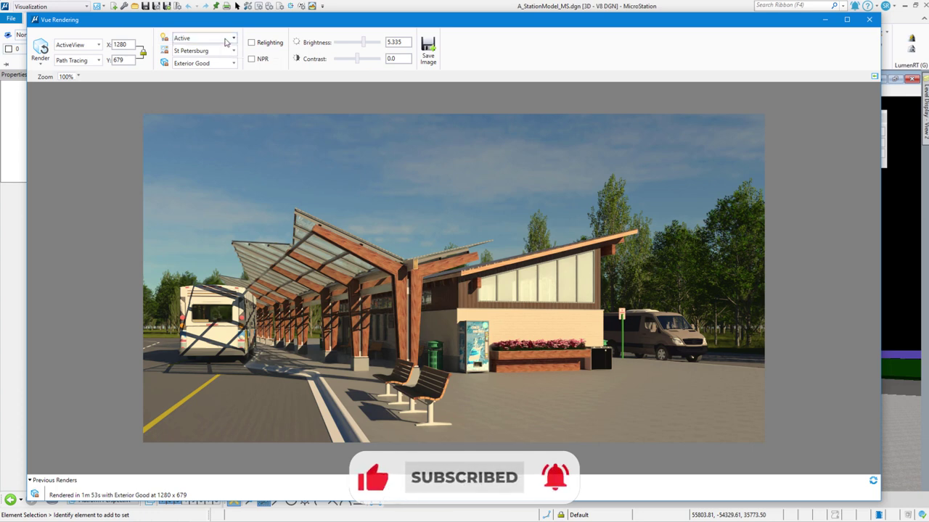
{"action": "left_click", "coordinate": [226, 40]}
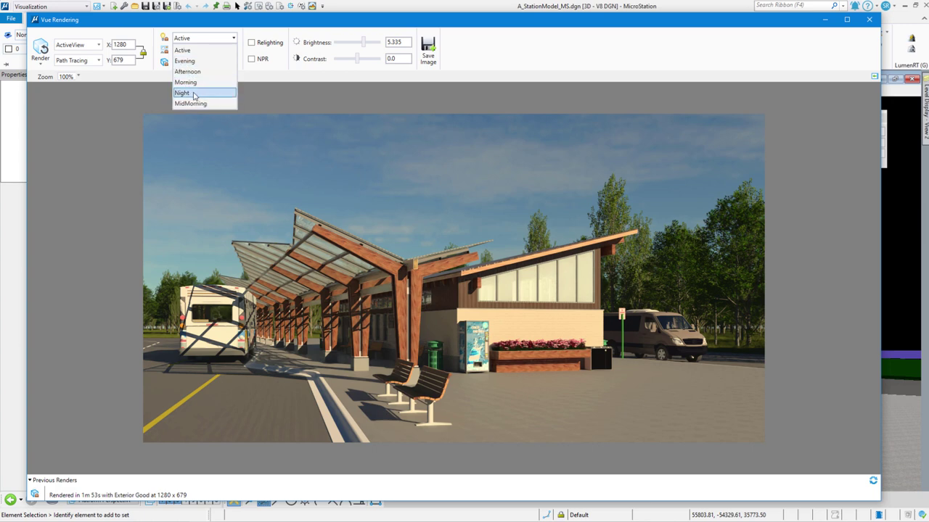
{"action": "left_click", "coordinate": [208, 42]}
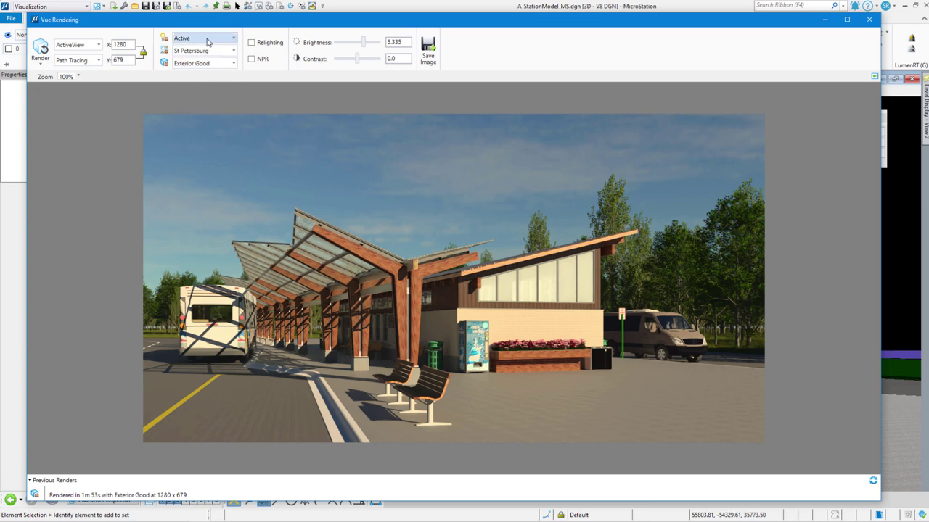
{"action": "left_click", "coordinate": [166, 38]}
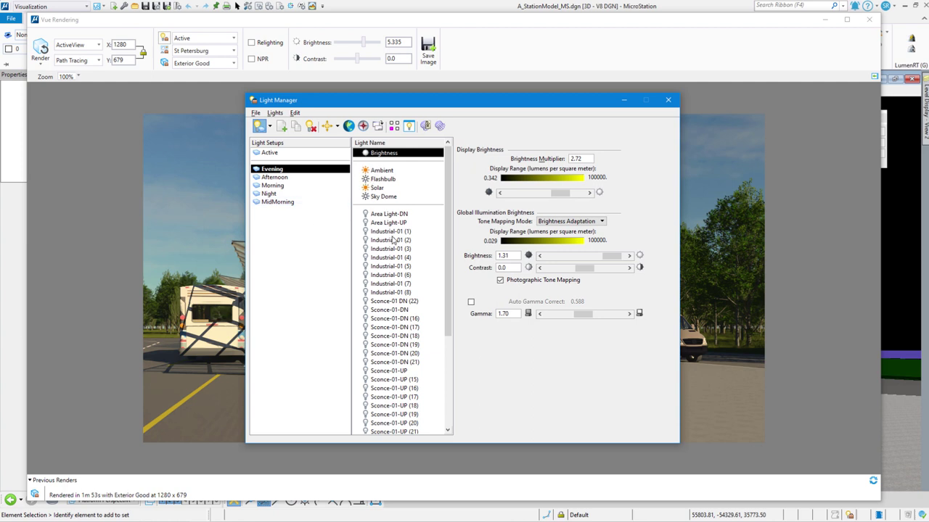
Close Light Manager, keep the St Petersburg environment, and bring up its Atmosphere Editor beside the render
{"action": "left_click", "coordinate": [667, 100]}
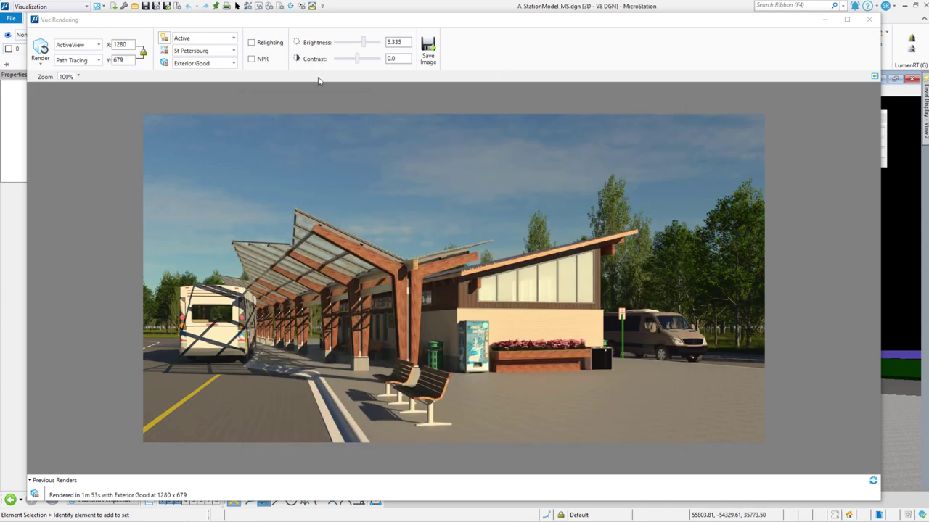
{"action": "left_click", "coordinate": [232, 51]}
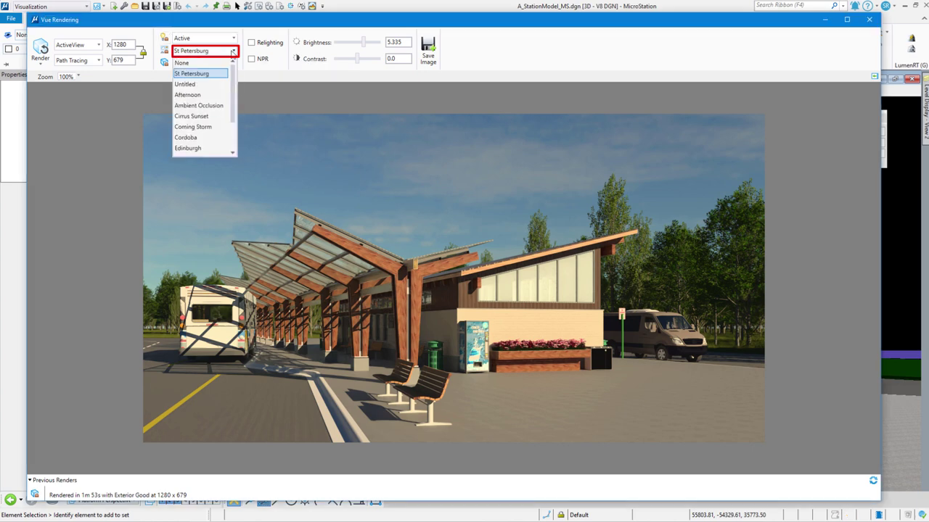
{"action": "left_click", "coordinate": [165, 51]}
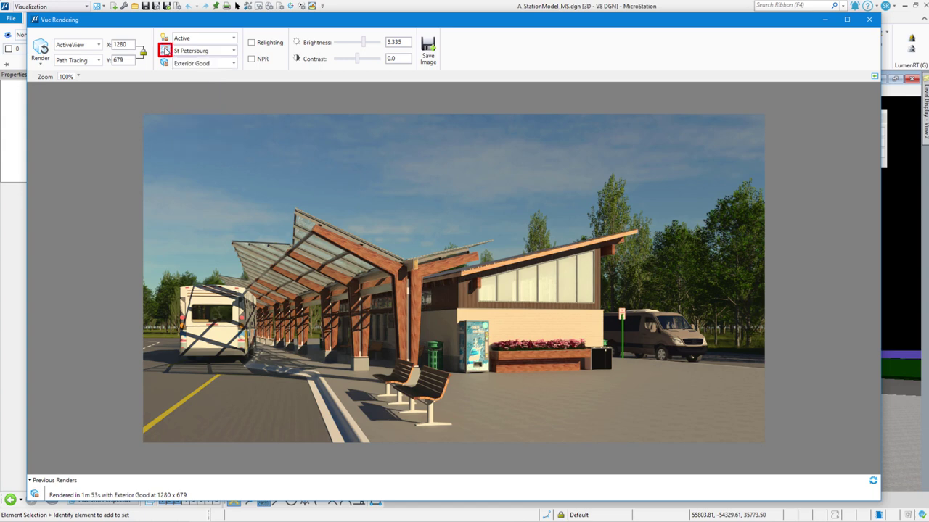
{"action": "left_click", "coordinate": [165, 51]}
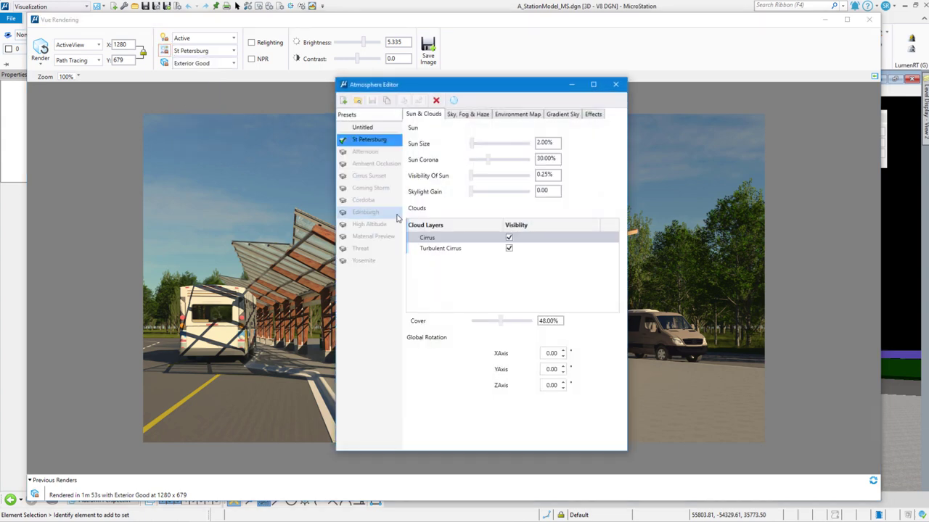
{"action": "left_click_drag", "start_coordinate": [468, 85], "coordinate": [406, 88]}
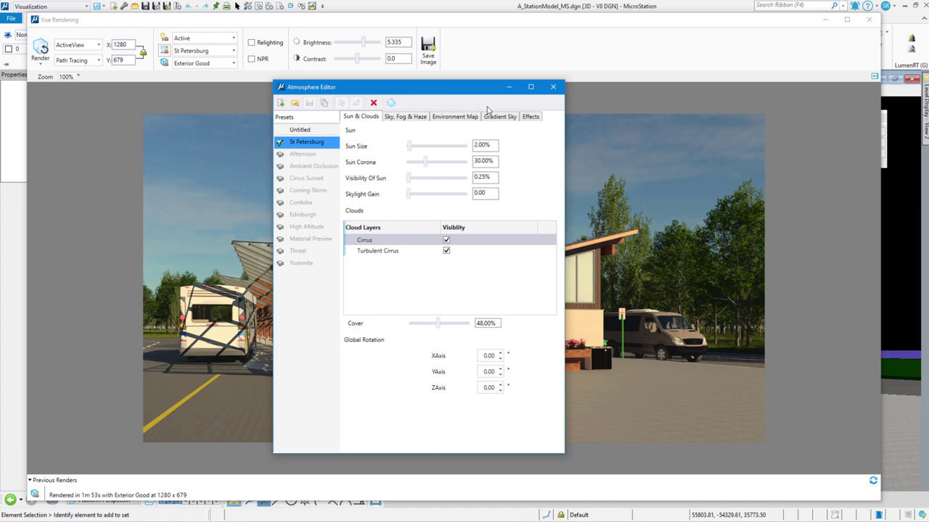
Close the Atmosphere Editor and review the render quality presets, keeping Exterior Good
{"action": "left_click", "coordinate": [553, 87]}
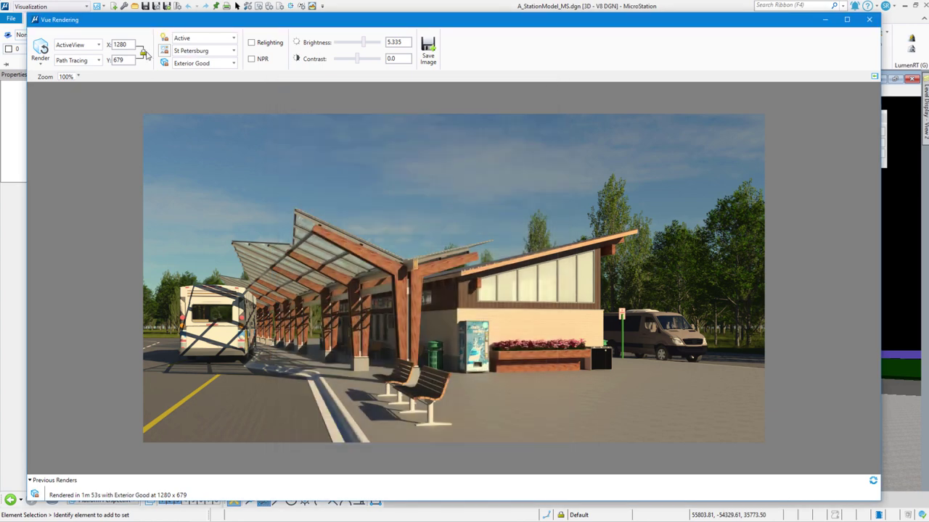
{"action": "left_click", "coordinate": [232, 66]}
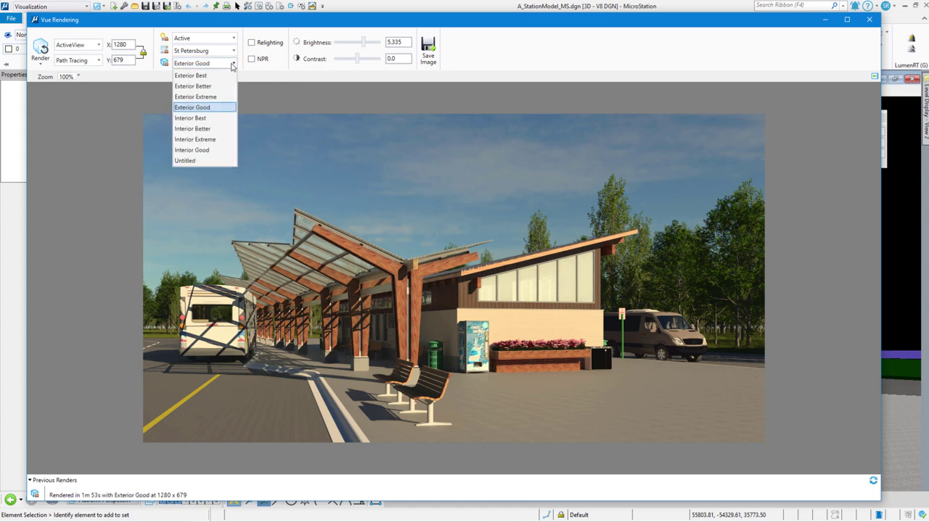
{"action": "left_click", "coordinate": [201, 109]}
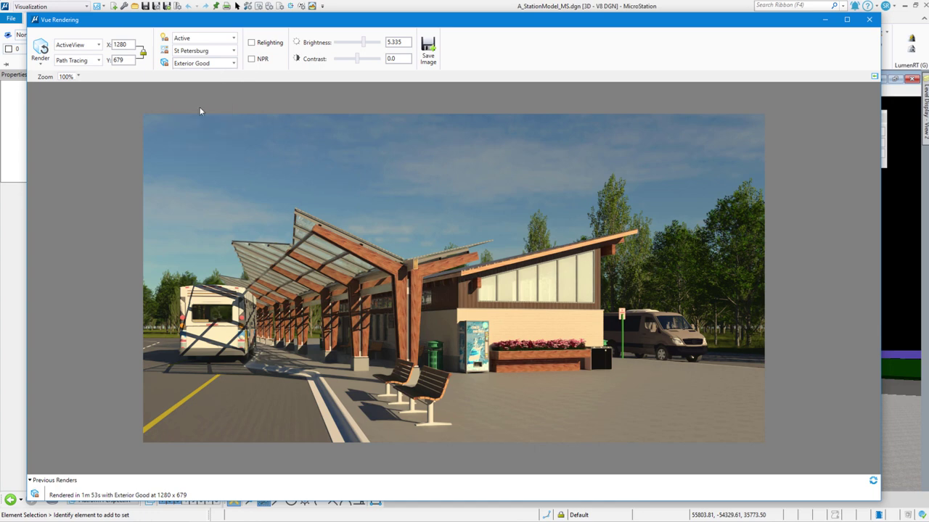
{"action": "left_click", "coordinate": [229, 63]}
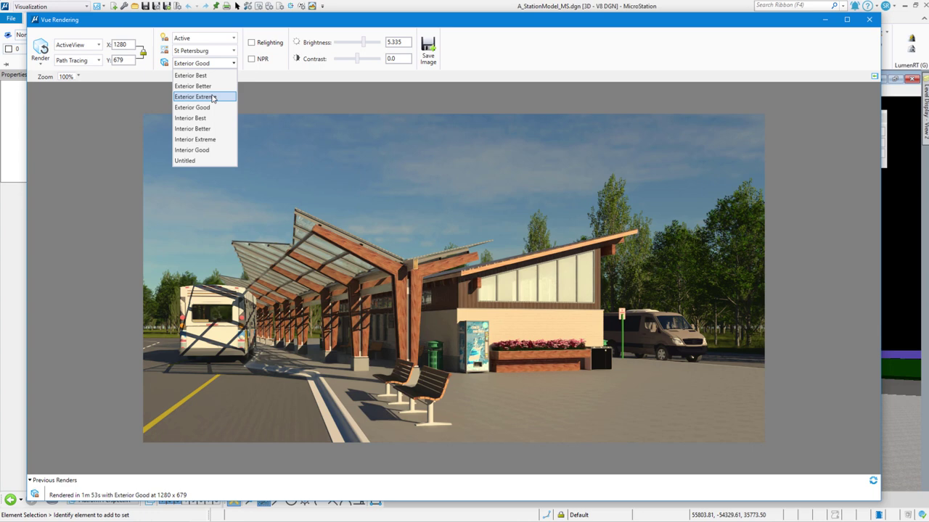
{"action": "left_click", "coordinate": [250, 96]}
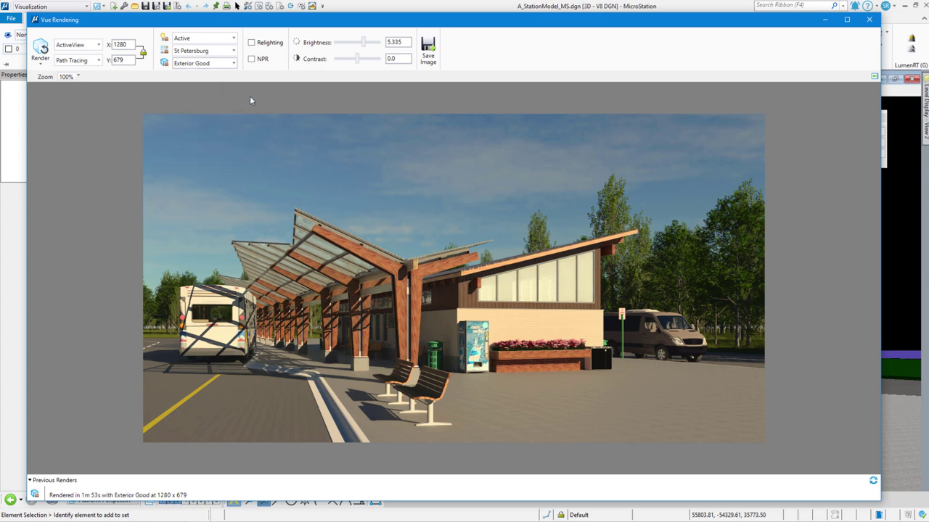
Compare the Ray Tracer and Path Tracer settings in Render Setup Manager, then close it
{"action": "left_click", "coordinate": [164, 64]}
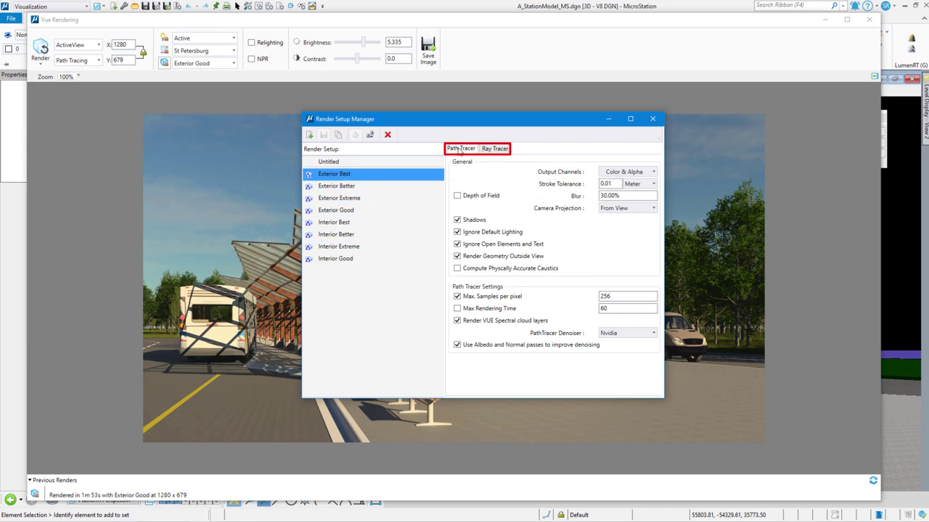
{"action": "left_click", "coordinate": [495, 150]}
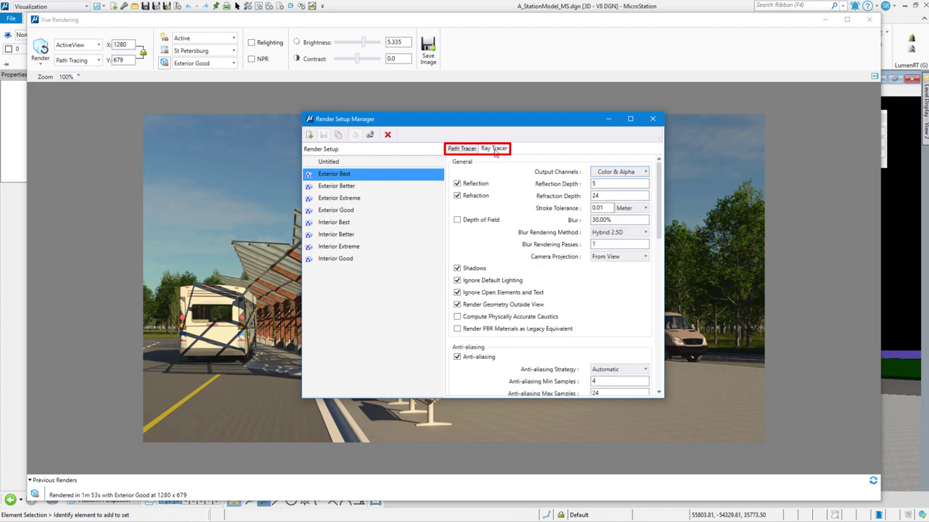
{"action": "left_click", "coordinate": [466, 150]}
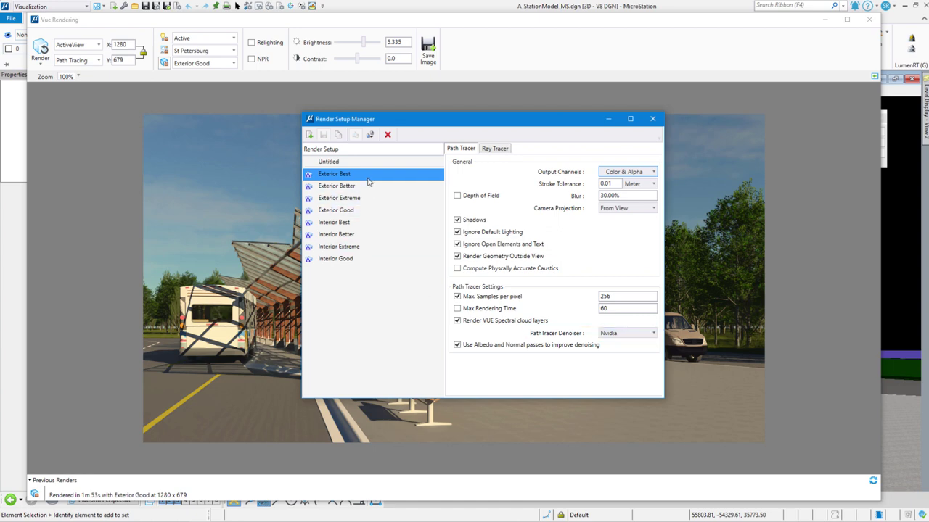
{"action": "left_click", "coordinate": [652, 118]}
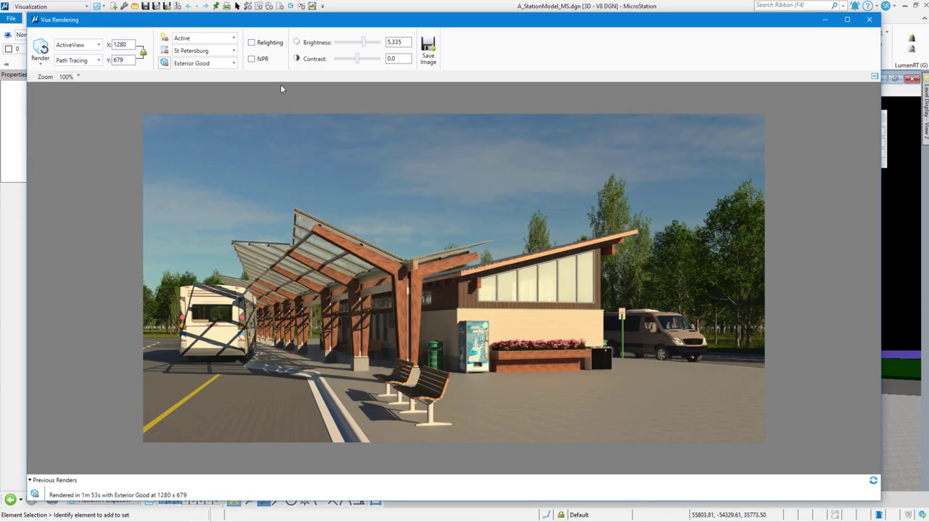
Turn on Relighting and NPR for the station render
{"action": "left_click", "coordinate": [252, 43]}
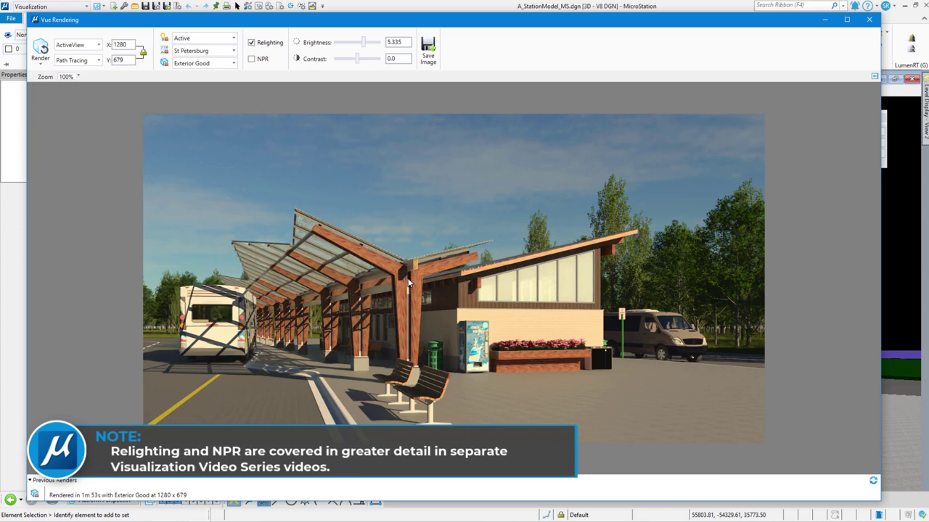
{"action": "left_click", "coordinate": [251, 58]}
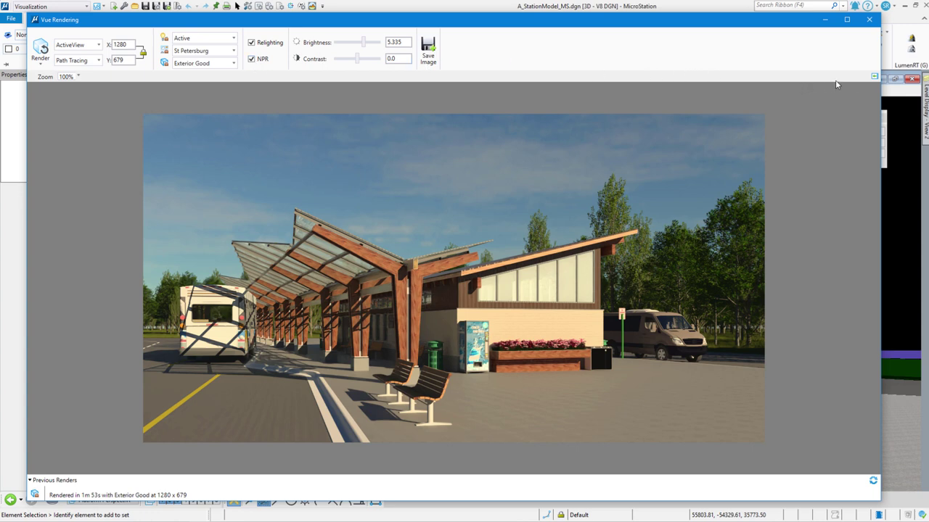
{"action": "left_click", "coordinate": [875, 77]}
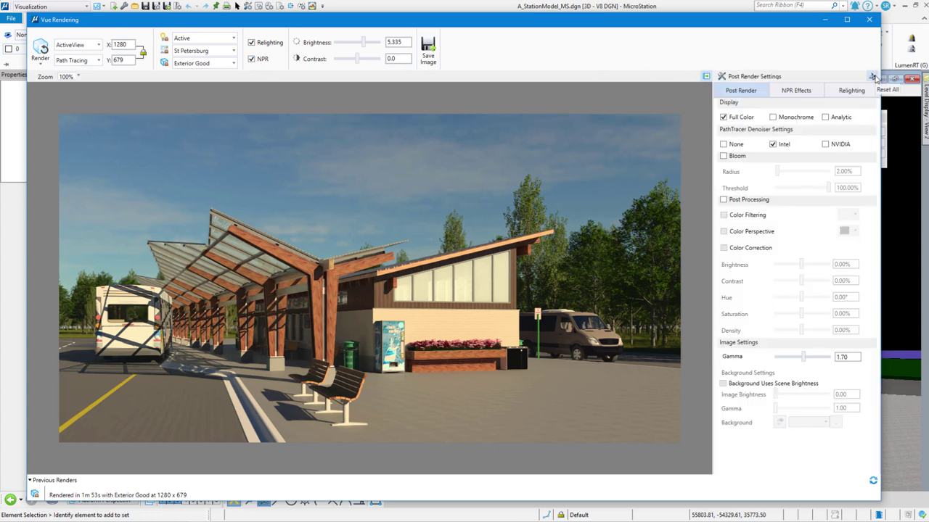
{"action": "left_click", "coordinate": [801, 92]}
{"action": "left_click", "coordinate": [852, 91]}
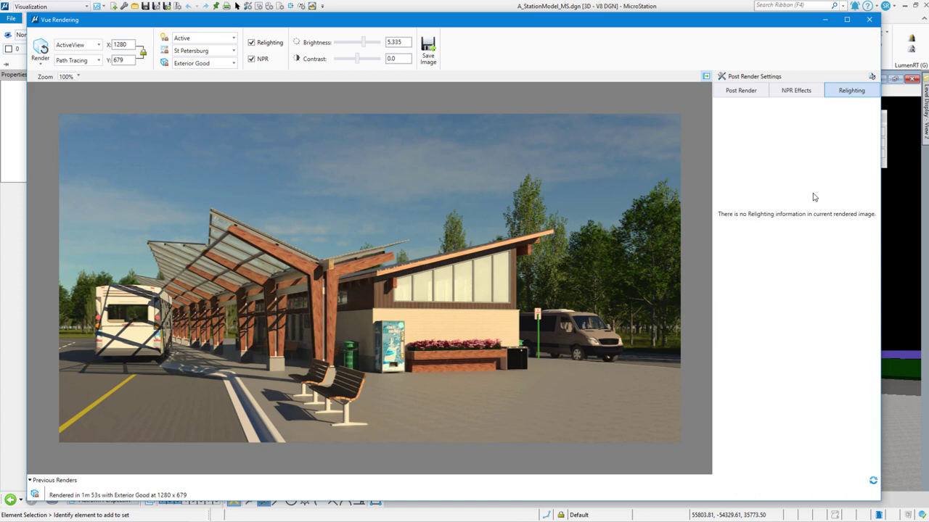
{"action": "left_click", "coordinate": [800, 94]}
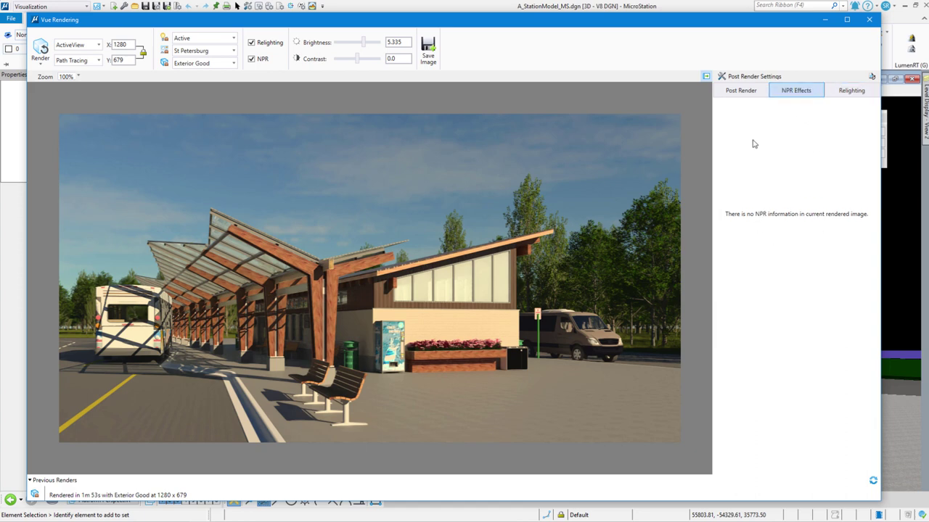
{"action": "left_click", "coordinate": [741, 93]}
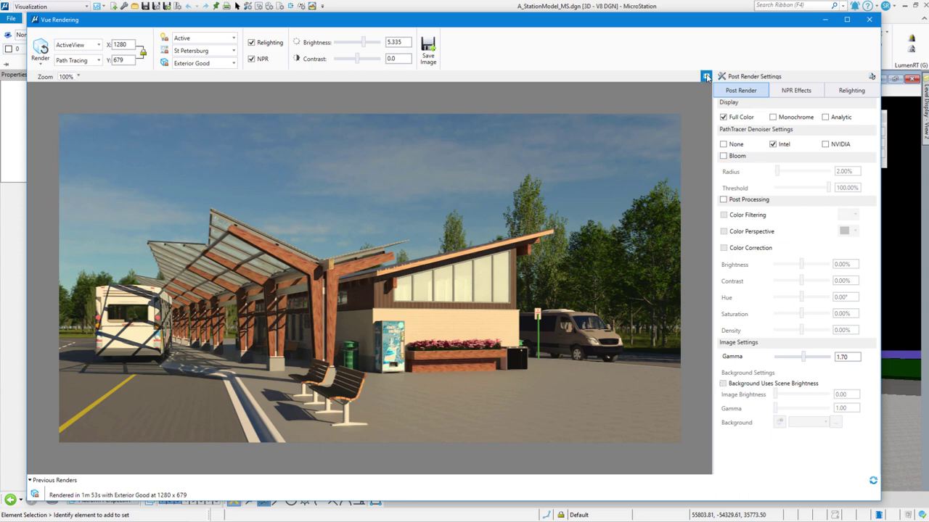
{"action": "left_click", "coordinate": [706, 76]}
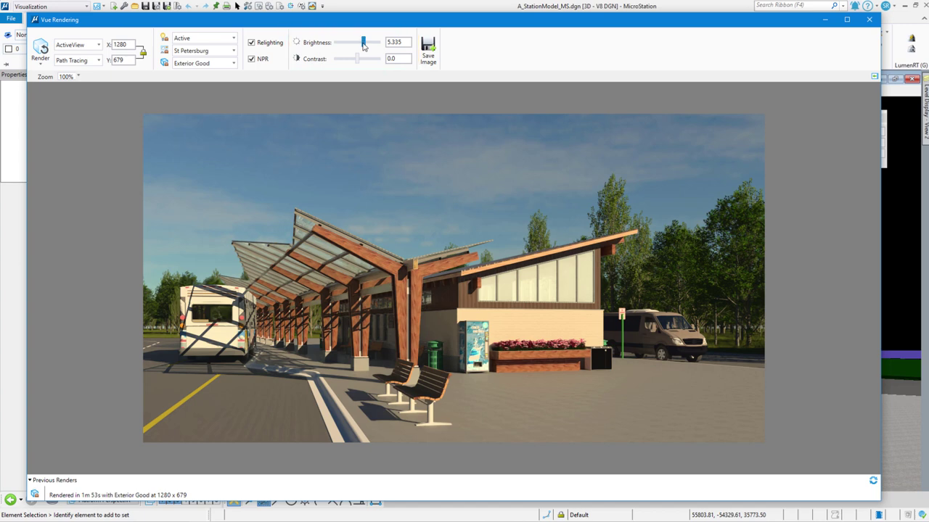
Raise render brightness to 7.982 and save the image as JPEG A_StationModel_MS-01.jpg
{"action": "left_click_drag", "start_coordinate": [363, 45], "coordinate": [364, 47]}
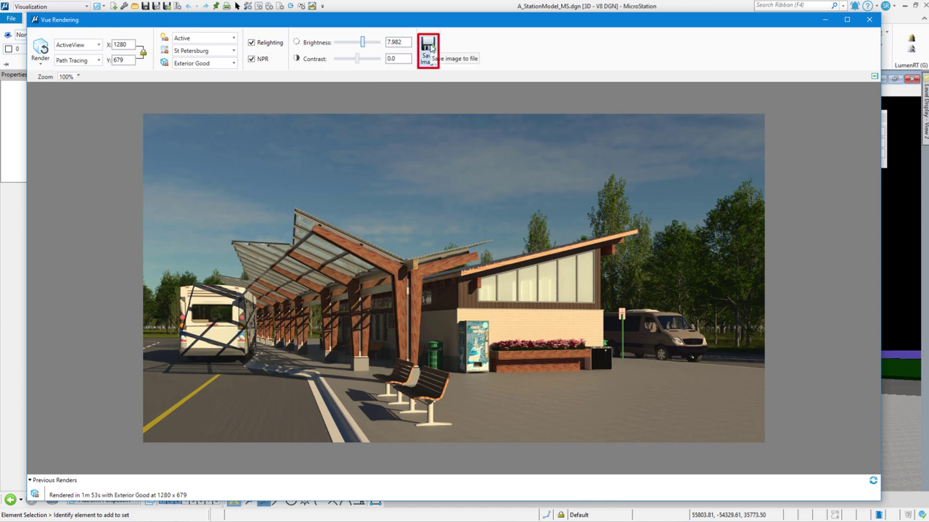
{"action": "left_click", "coordinate": [428, 48]}
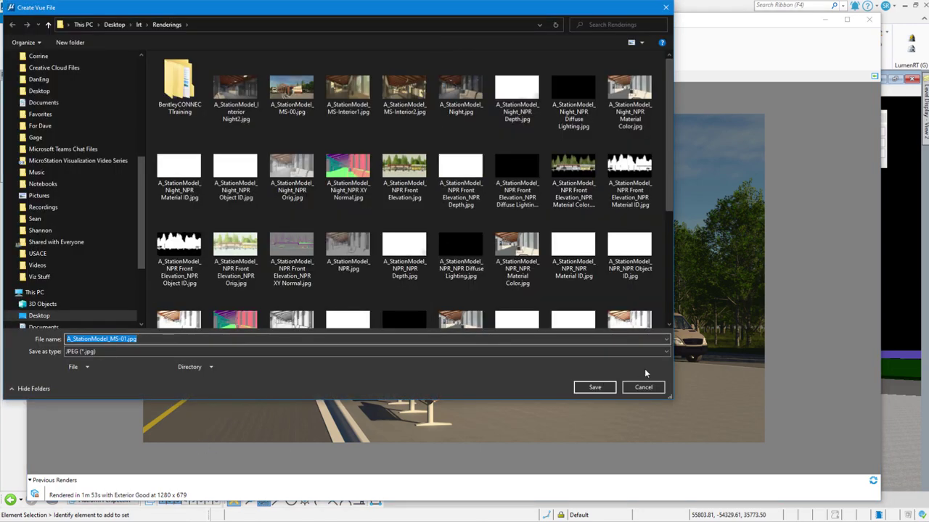
{"action": "left_click", "coordinate": [86, 351]}
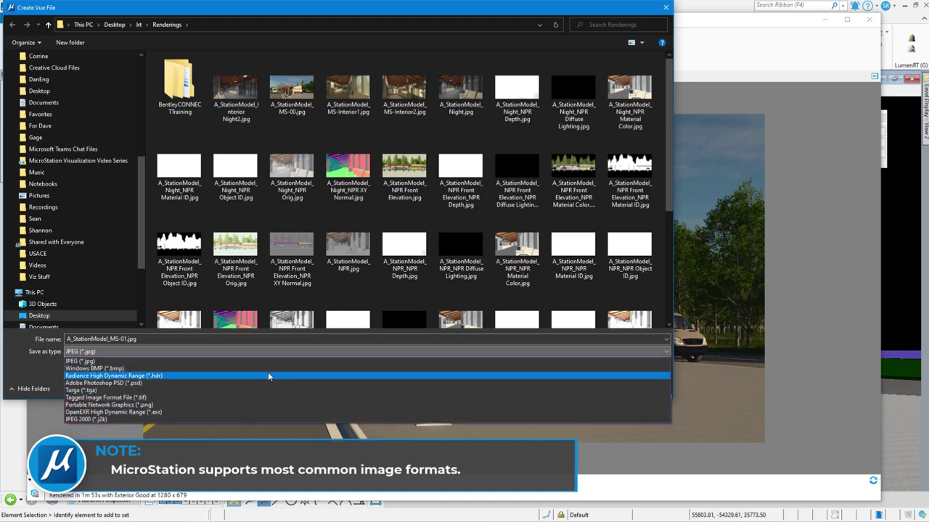
{"action": "left_click", "coordinate": [244, 354]}
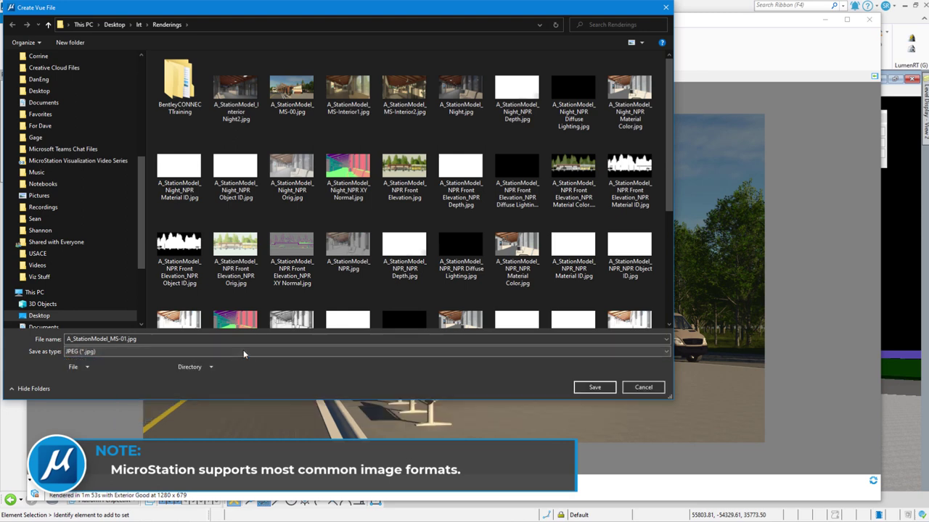
{"action": "left_click", "coordinate": [608, 389]}
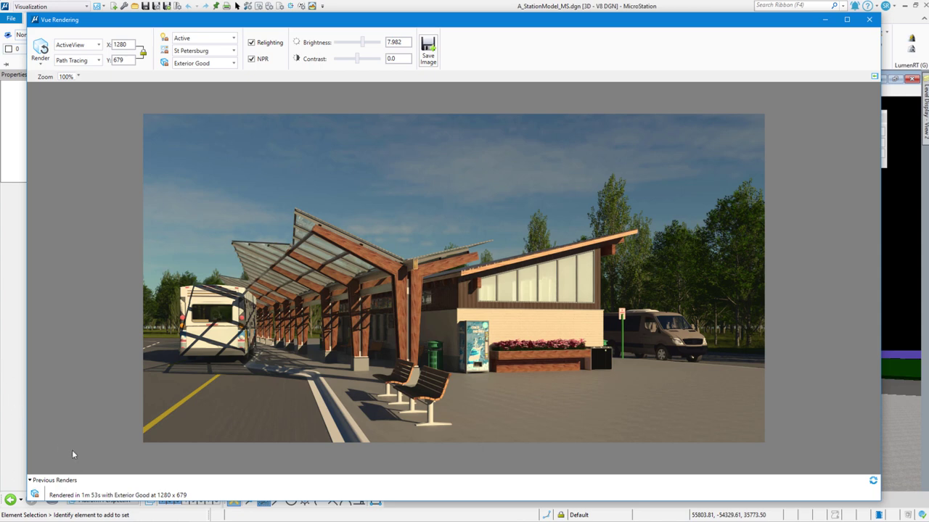
Switch between the ray-traced and path-traced previous renders, ending on the 1m 53s path-traced one
{"action": "left_click", "coordinate": [30, 481]}
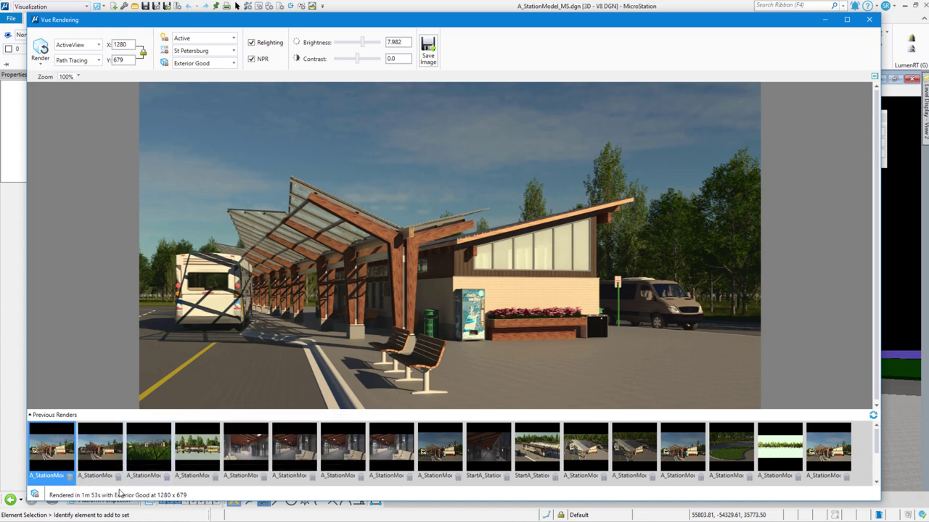
{"action": "left_click", "coordinate": [105, 452]}
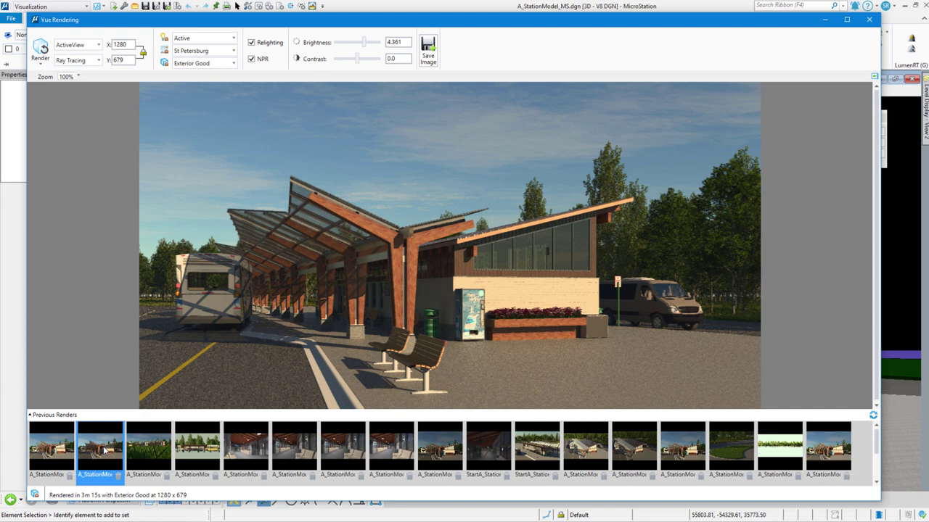
{"action": "left_click", "coordinate": [43, 448]}
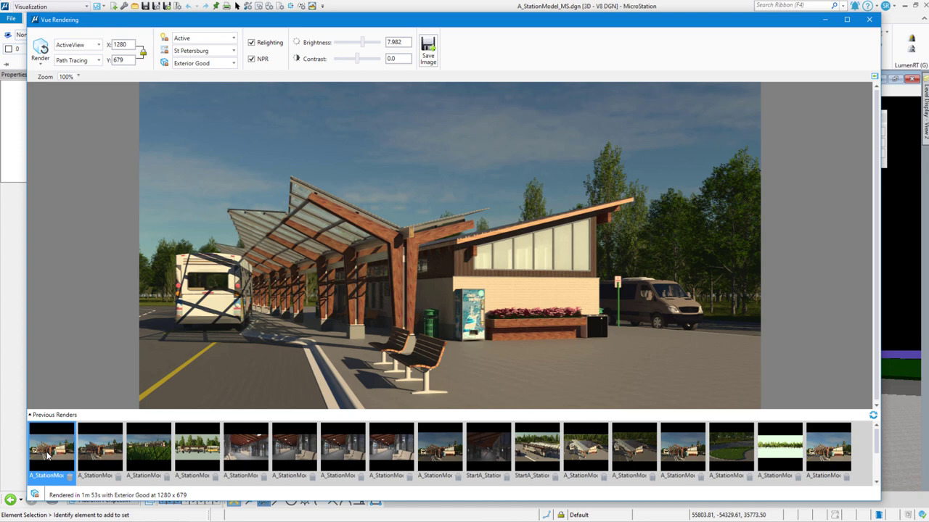
{"action": "left_click", "coordinate": [101, 453]}
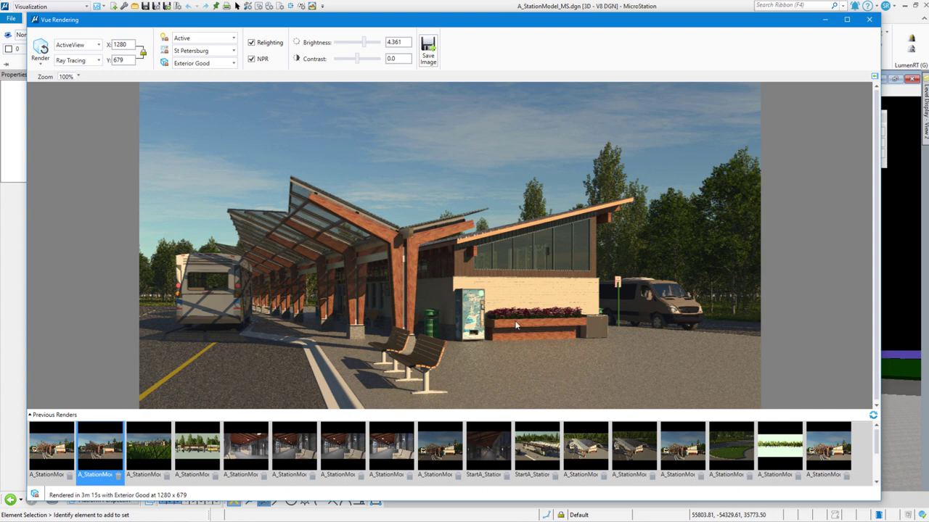
{"action": "left_click", "coordinate": [50, 451]}
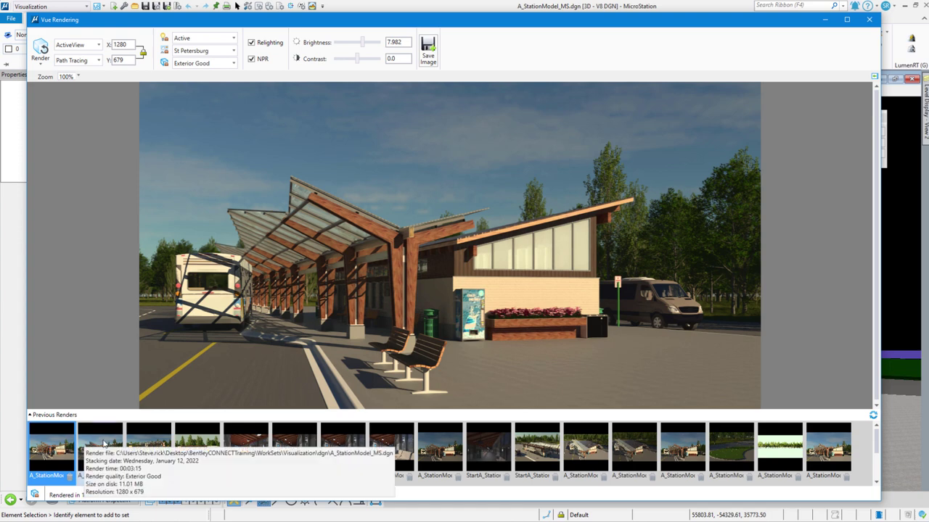
{"action": "left_click", "coordinate": [55, 415]}
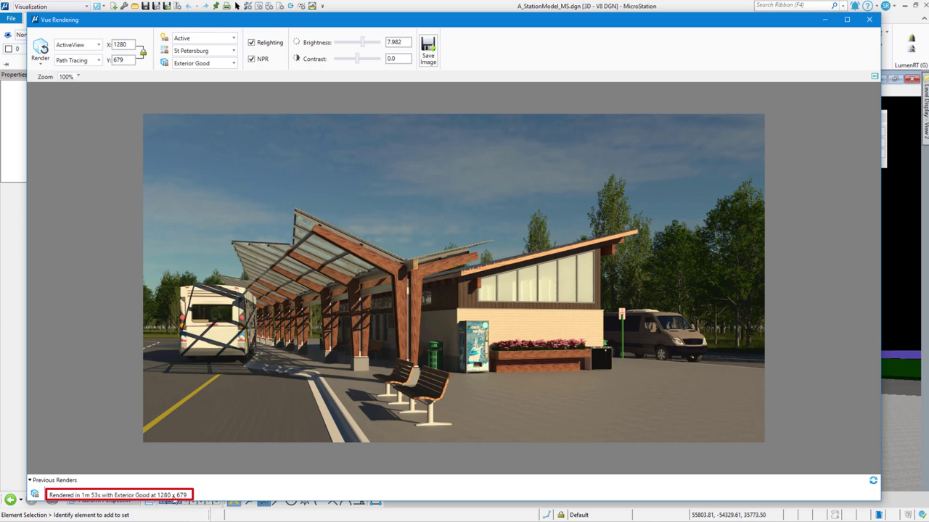
{"action": "left_click", "coordinate": [79, 480]}
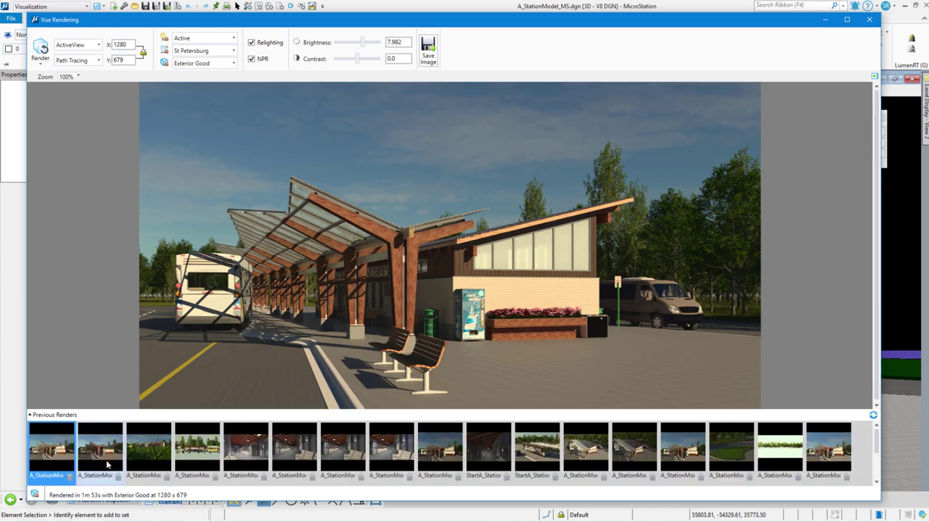
{"action": "left_click", "coordinate": [103, 456]}
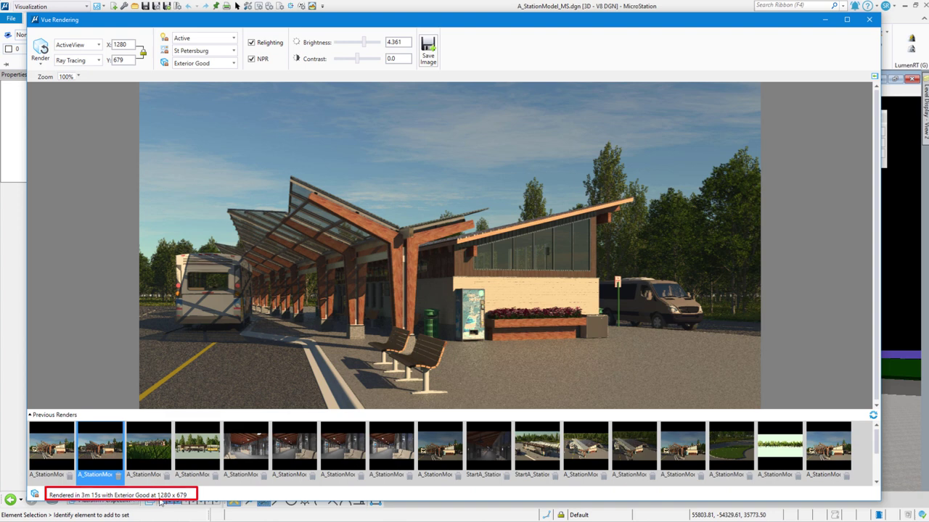
{"action": "left_click", "coordinate": [50, 452]}
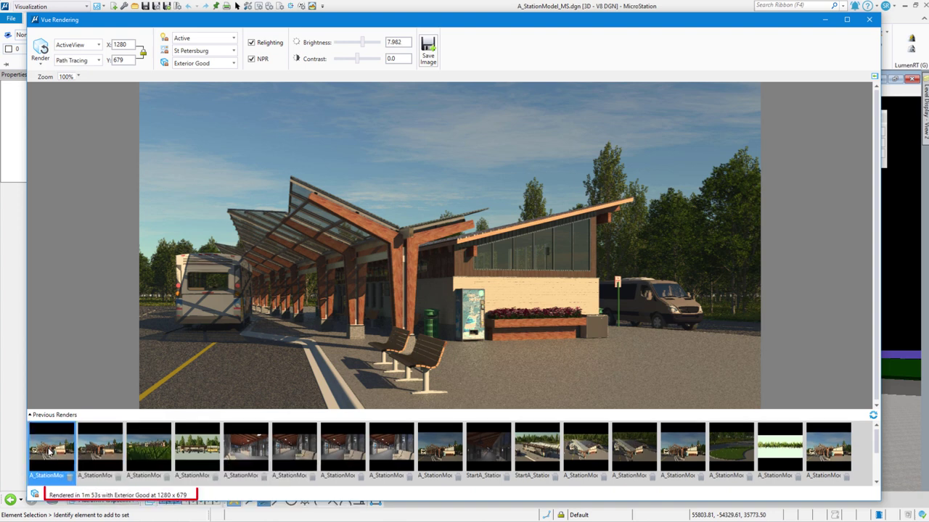